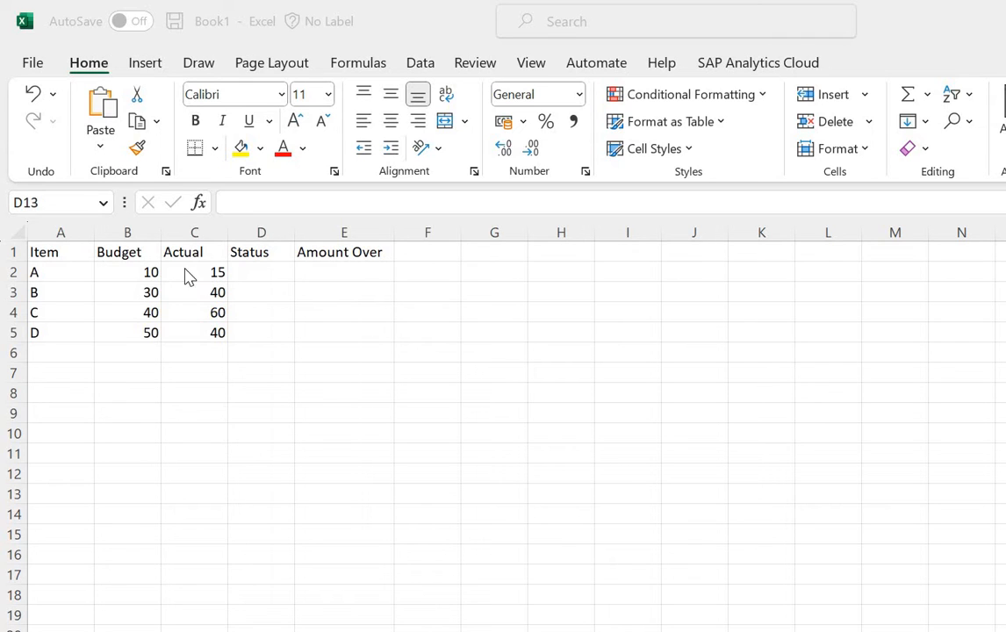
# Start an IF formula in D2, the Status cell of item A, with the logical test C2 > B2
pyautogui.click(255, 274)
pyautogui.click(255, 274)
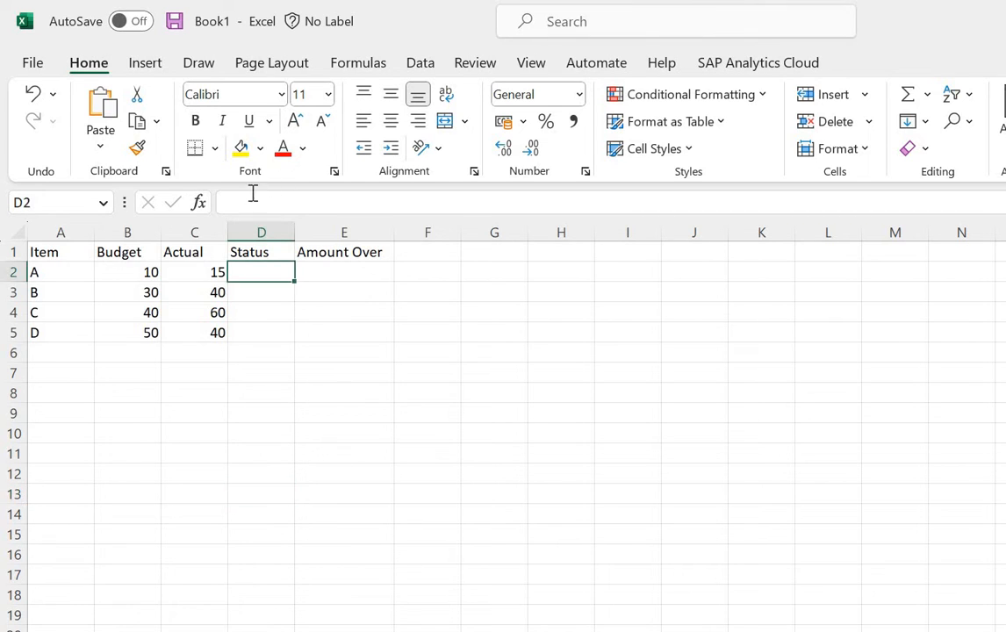
pyautogui.click(251, 202)
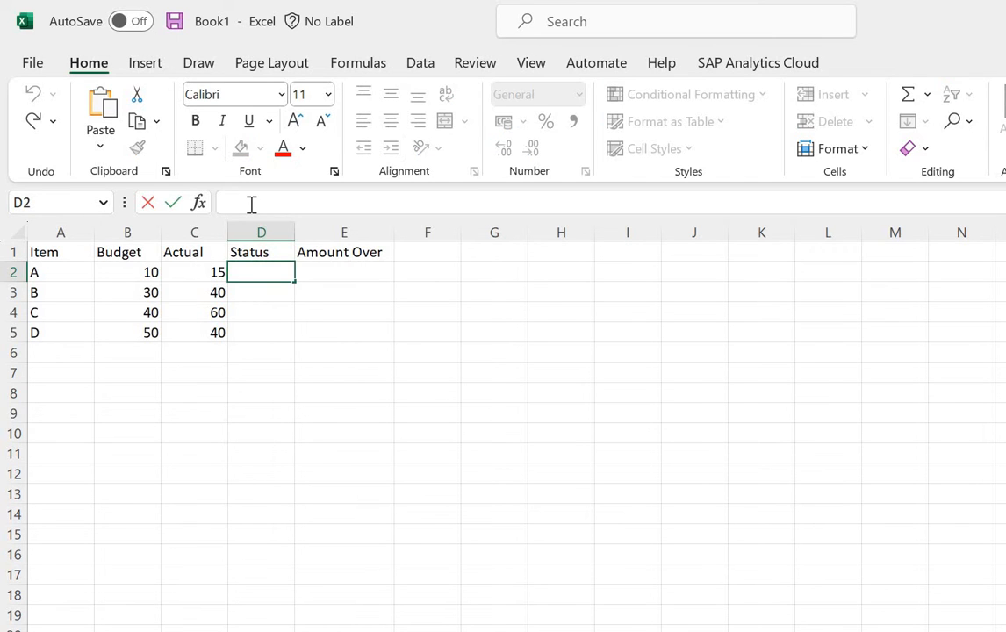
pyautogui.write('= IF (')
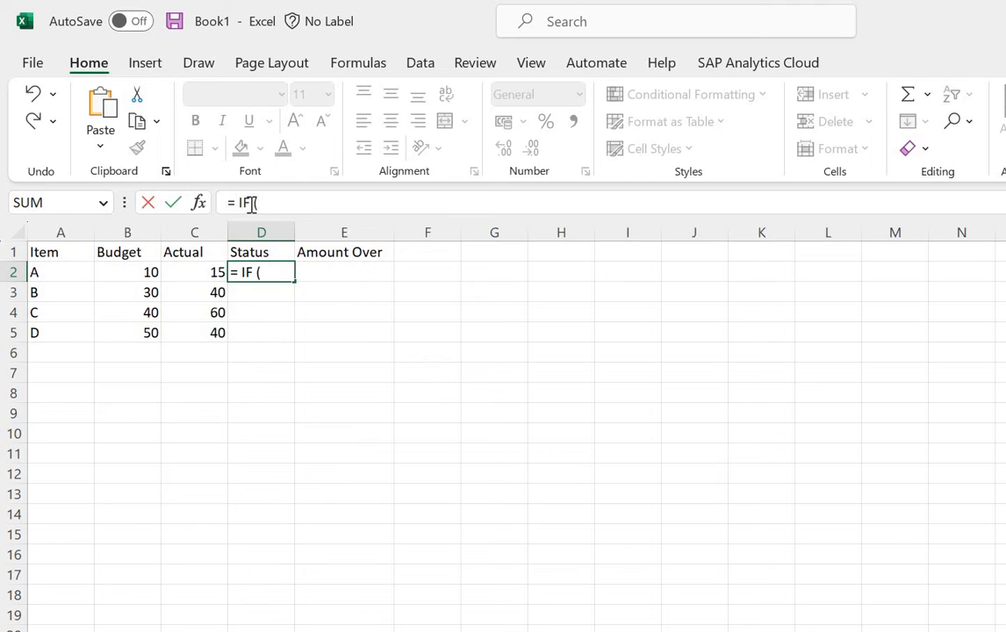
pyautogui.click(198, 271)
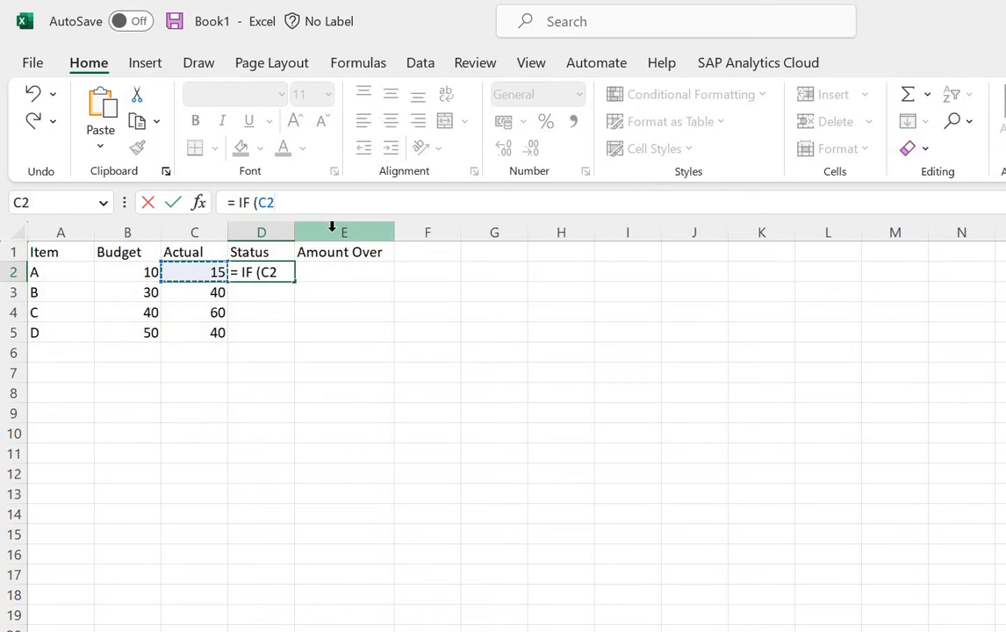
pyautogui.write('>')
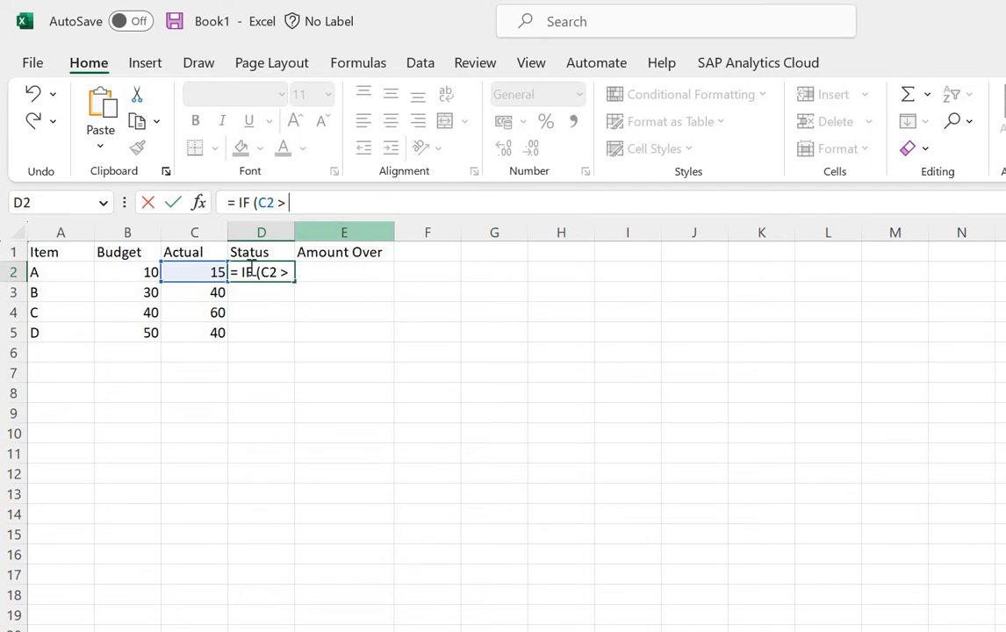
pyautogui.click(131, 273)
pyautogui.write(',')
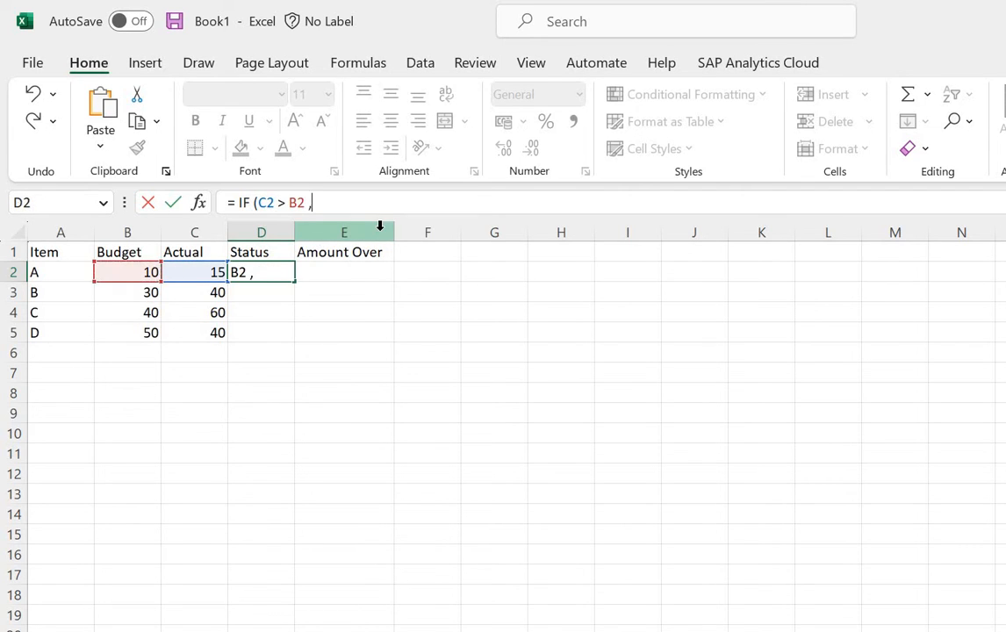
# Complete the D2 formula to return "OVER BUDGET" when true and "UNDER BUDGET" when false, accepting the proposed formula correction
pyautogui.write('"OVER BUD')
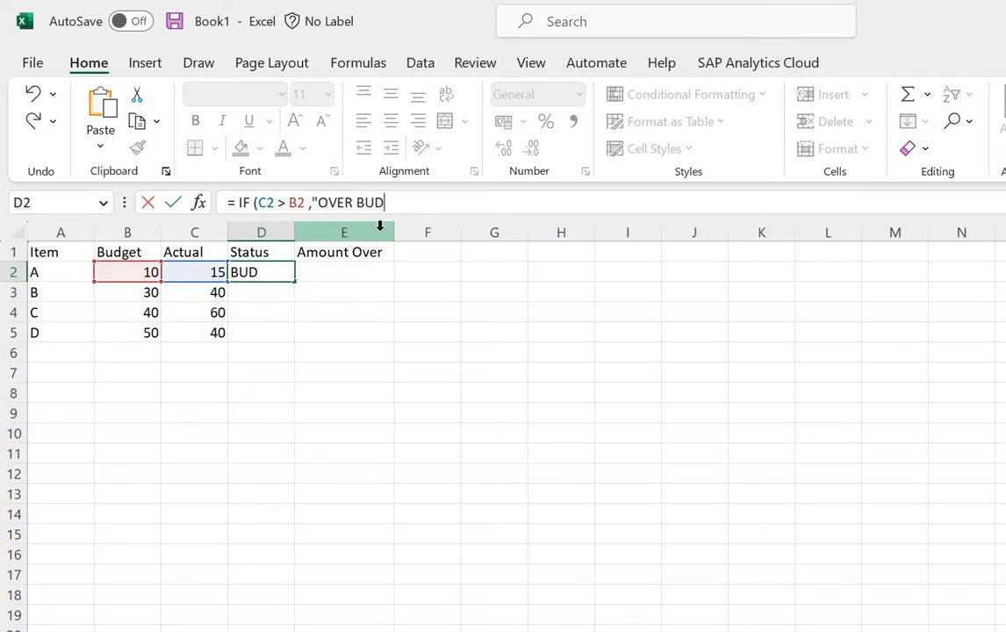
pyautogui.write('GET"')
pyautogui.write(',')
pyautogui.write('"')
pyautogui.write('UND')
pyautogui.press('BackSpace')
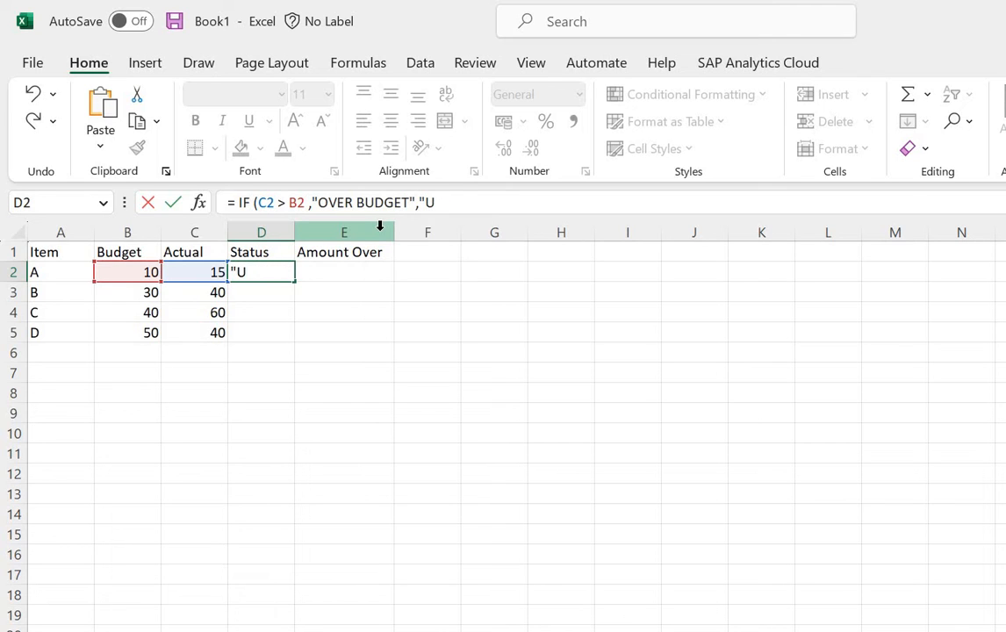
pyautogui.write('NDER')
pyautogui.write(' BUDGET"')
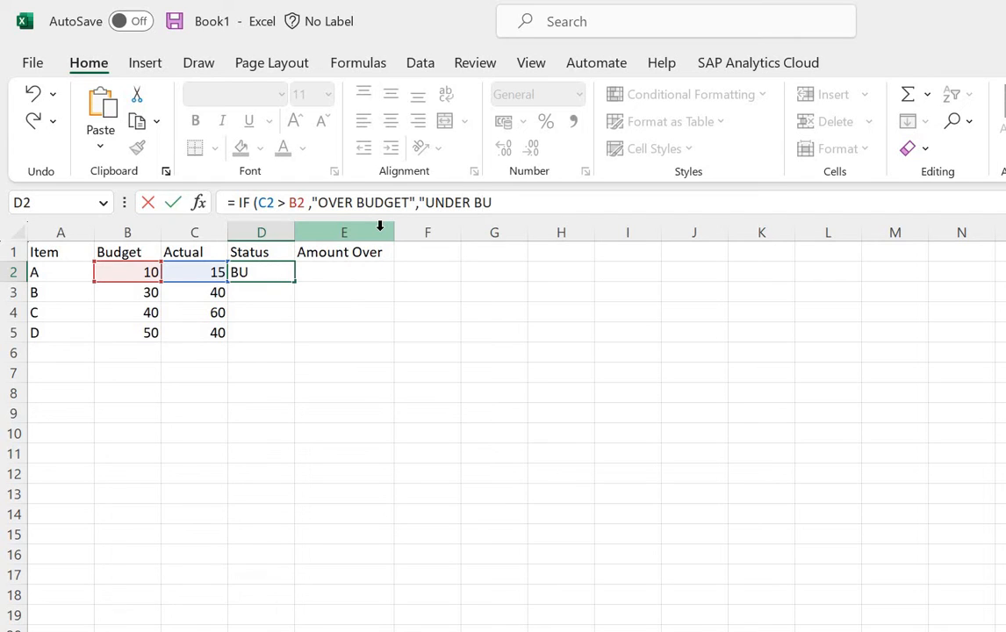
pyautogui.write(')')
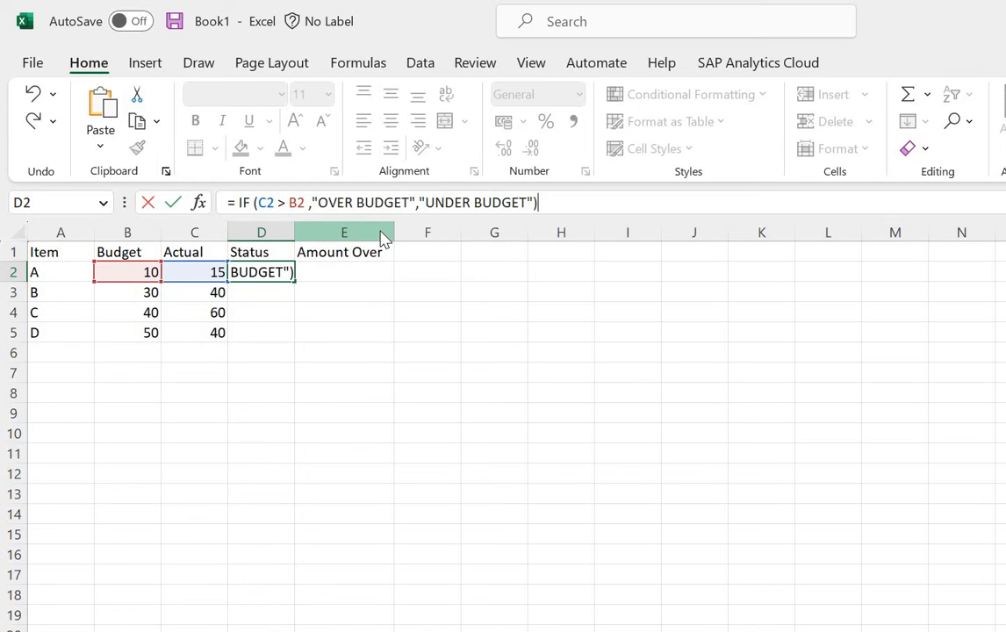
pyautogui.press('Return')
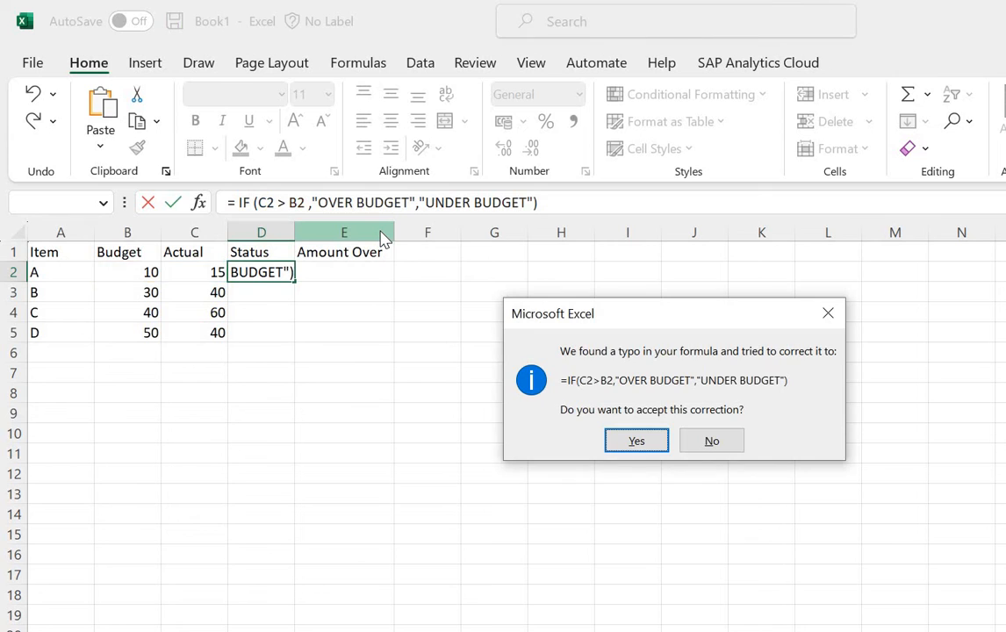
pyautogui.click(655, 442)
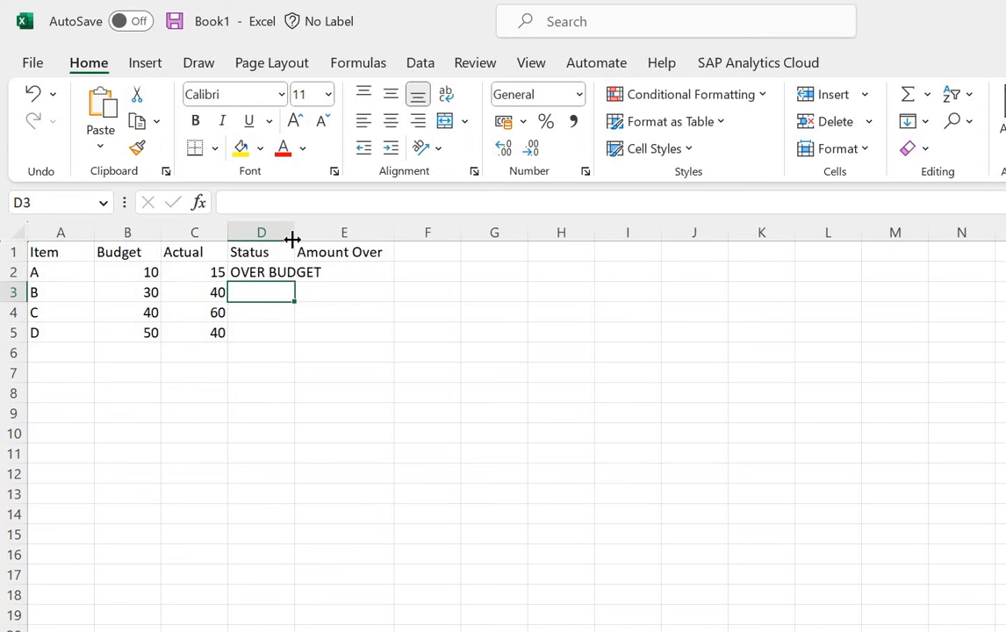
# Widen the Status column to fit its text and fill the D2 formula down through D5
pyautogui.moveTo(305, 240); pyautogui.dragTo(359, 242)
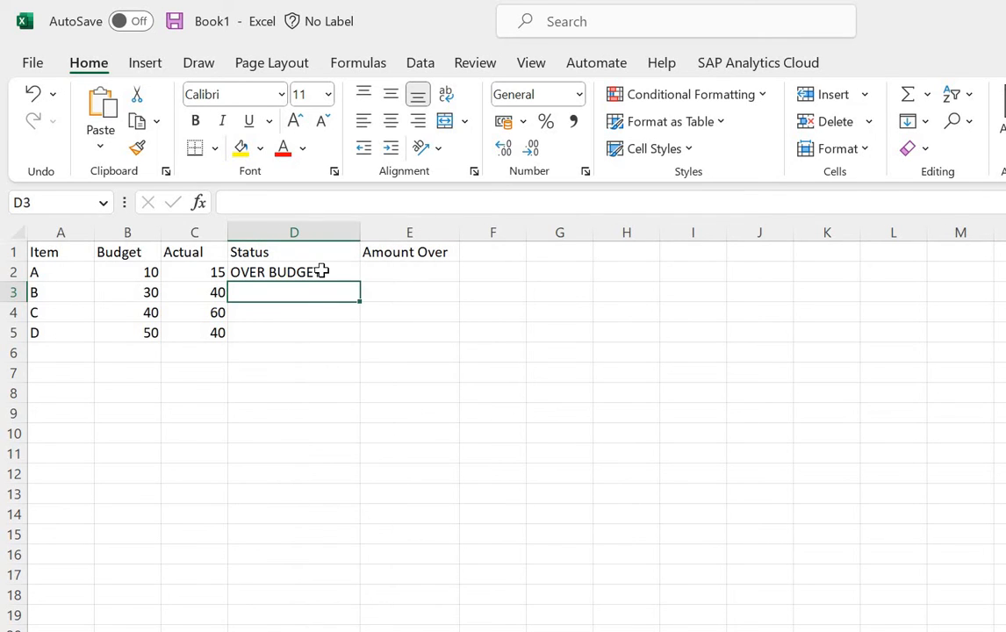
pyautogui.click(321, 272)
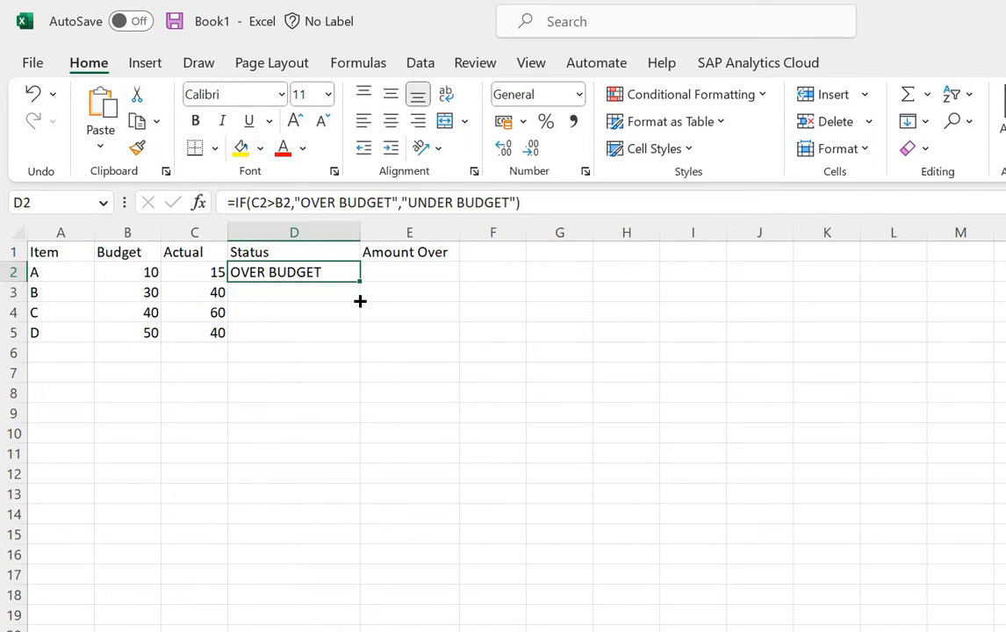
pyautogui.moveTo(359, 281); pyautogui.dragTo(354, 356)
pyautogui.click(309, 396)
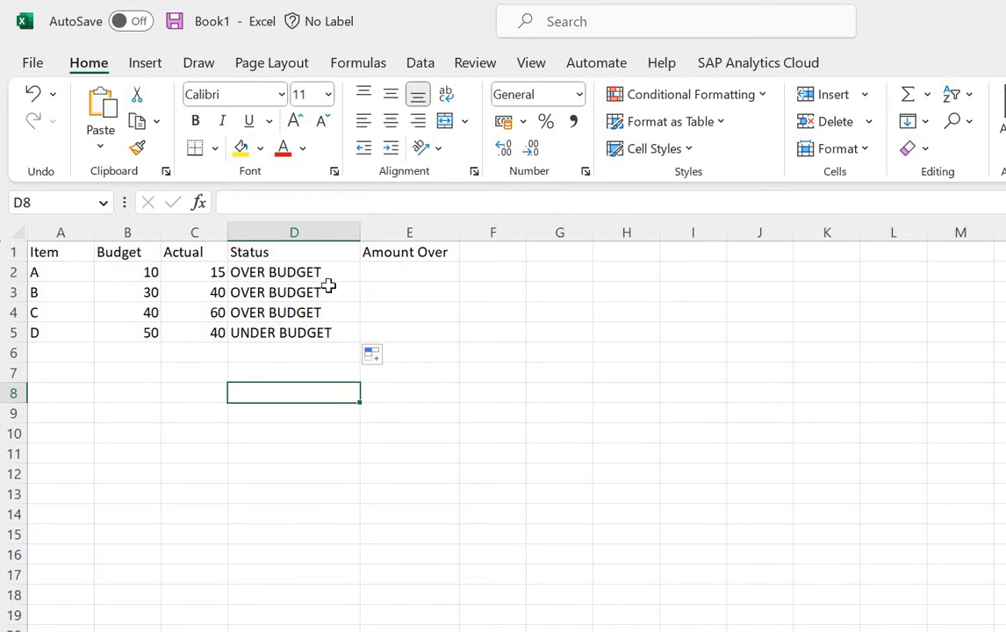
pyautogui.click(296, 333)
pyautogui.click(186, 333)
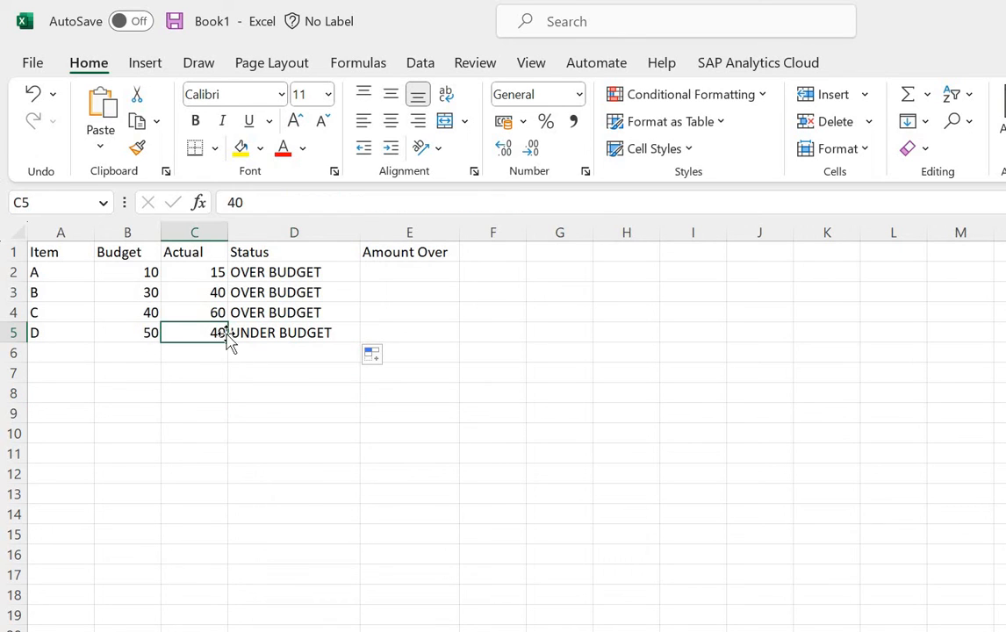
pyautogui.click(556, 417)
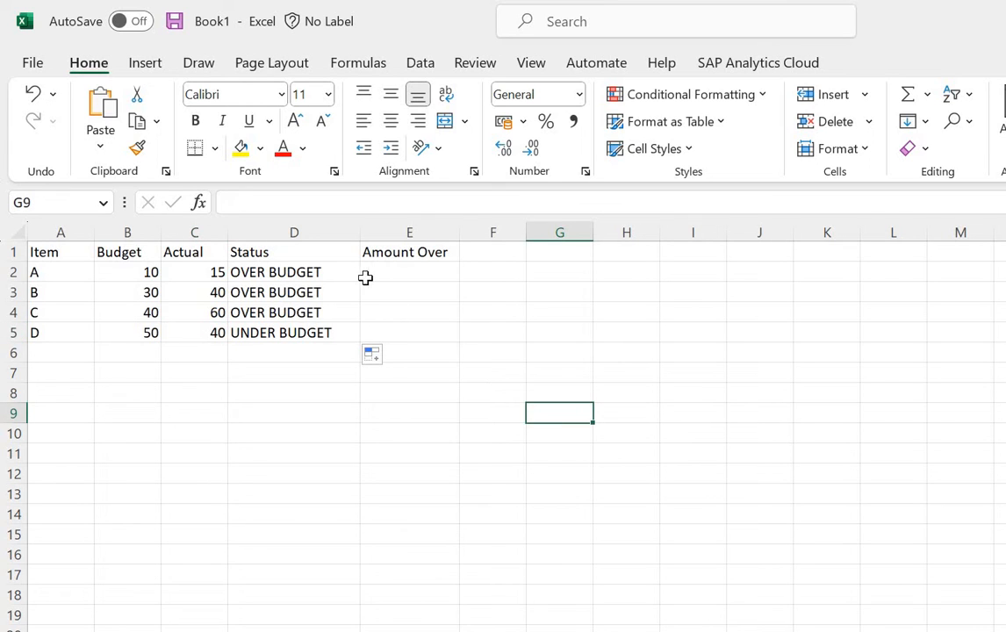
# Start an IF formula in E2, the Amount Over cell of item A, with the logical test C2 > B2
pyautogui.click(393, 273)
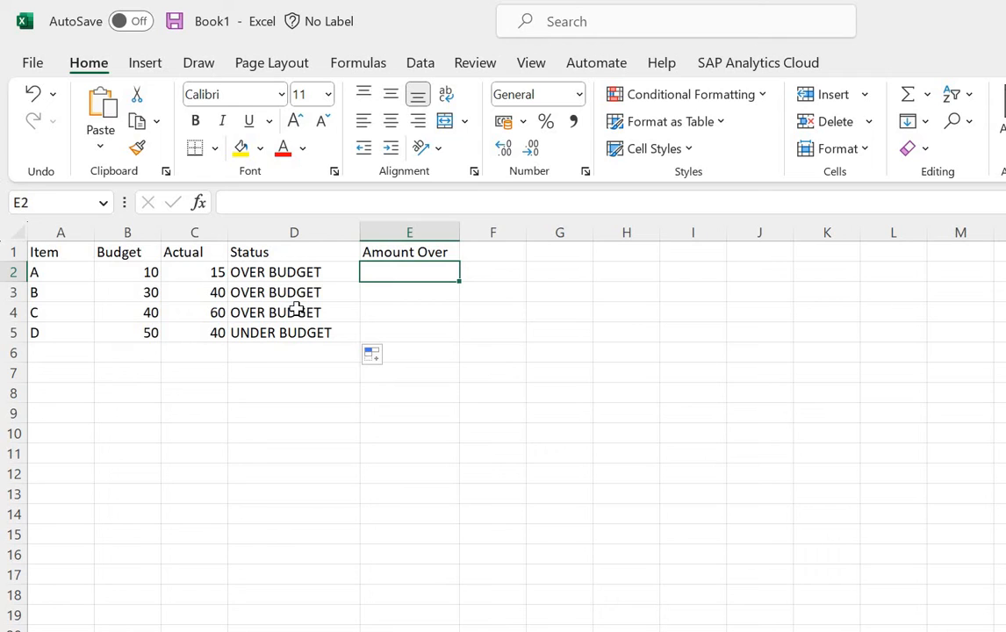
pyautogui.doubleClick(417, 275)
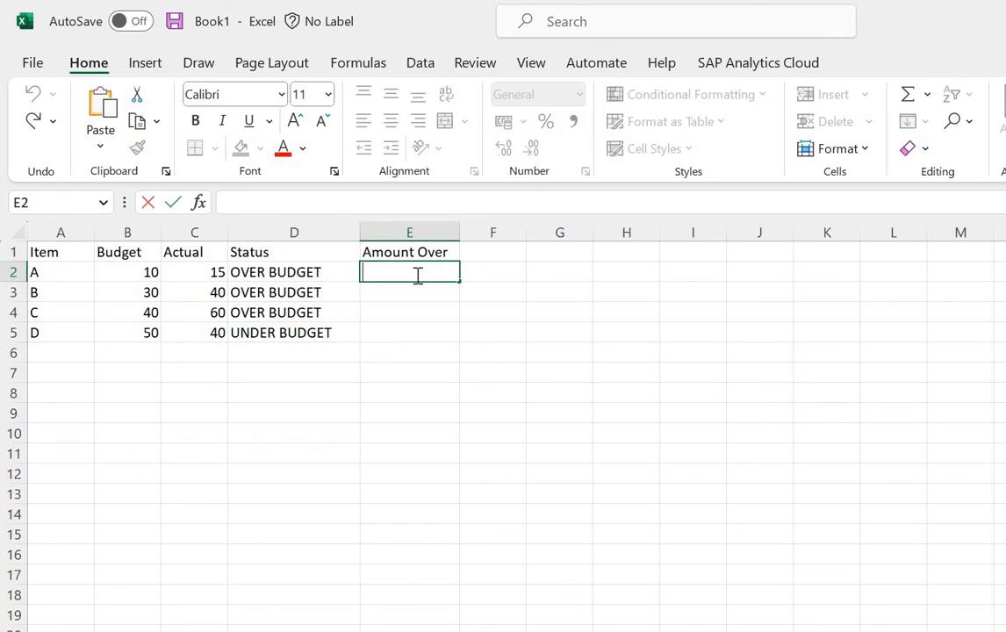
pyautogui.write('=')
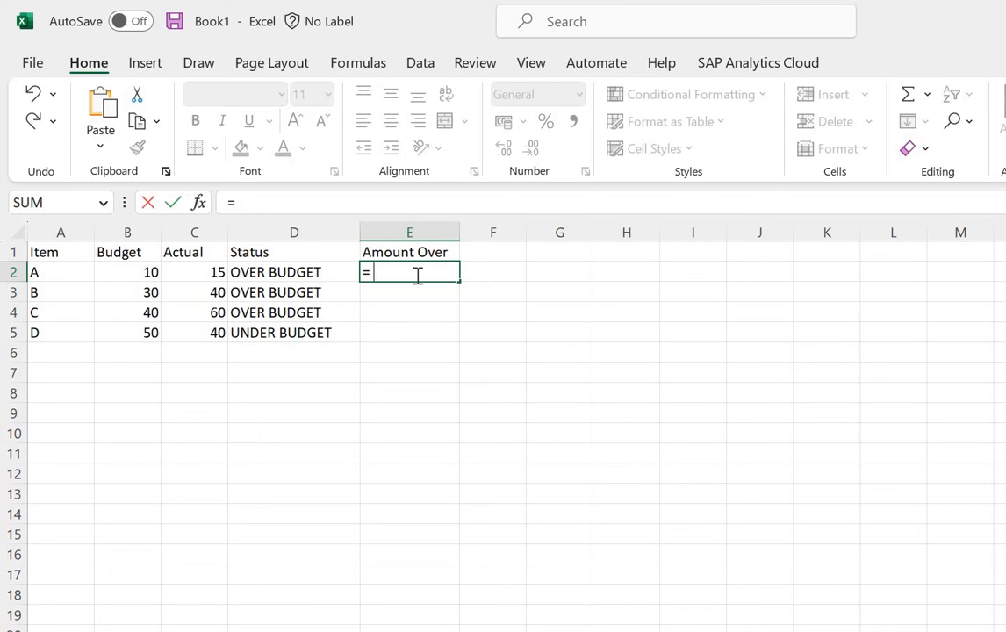
pyautogui.write(' IF (')
pyautogui.click(206, 276)
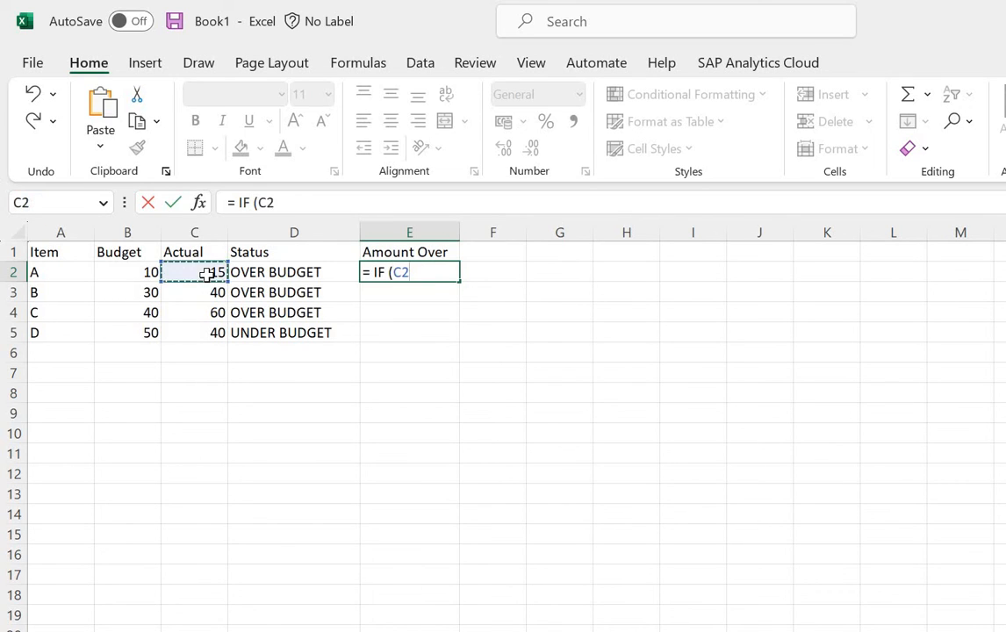
pyautogui.write('>')
pyautogui.click(133, 272)
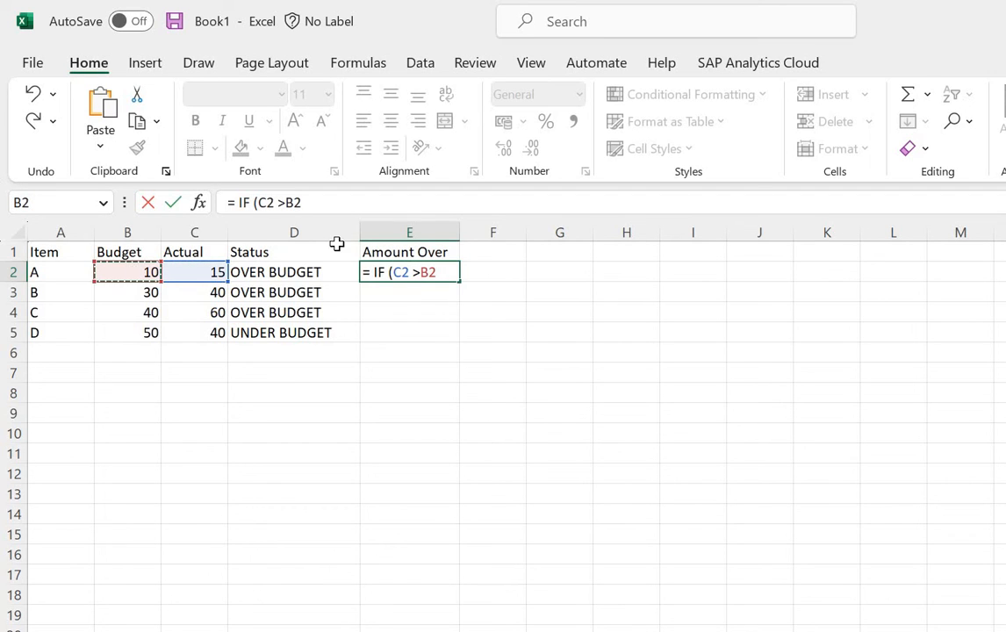
pyautogui.write(',')
# Complete the E2 formula to return C2-B2 when true and 0 when false, accepting the proposed formula correction
pyautogui.click(205, 273)
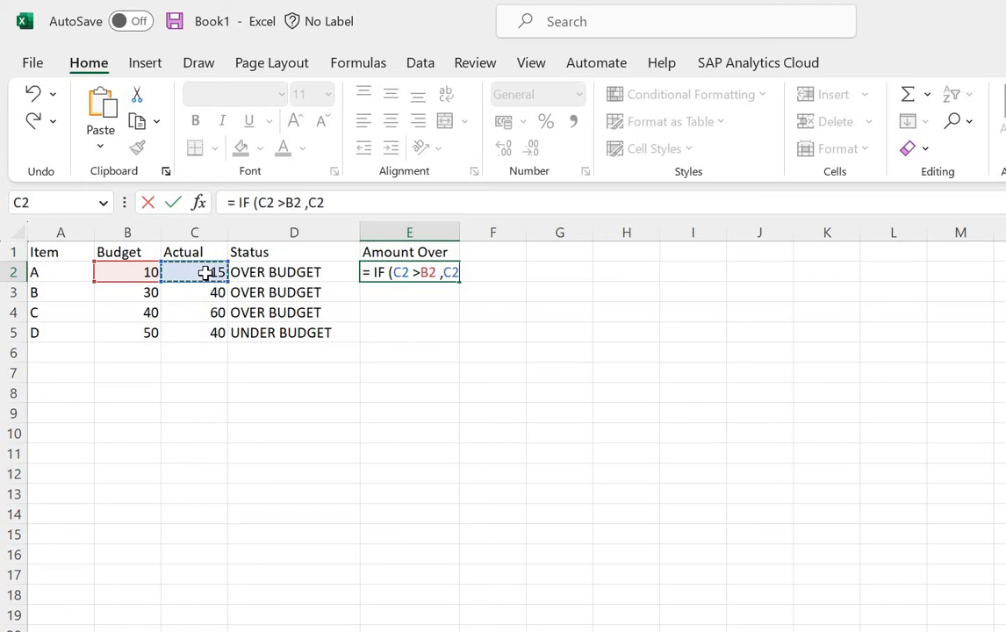
pyautogui.write('-')
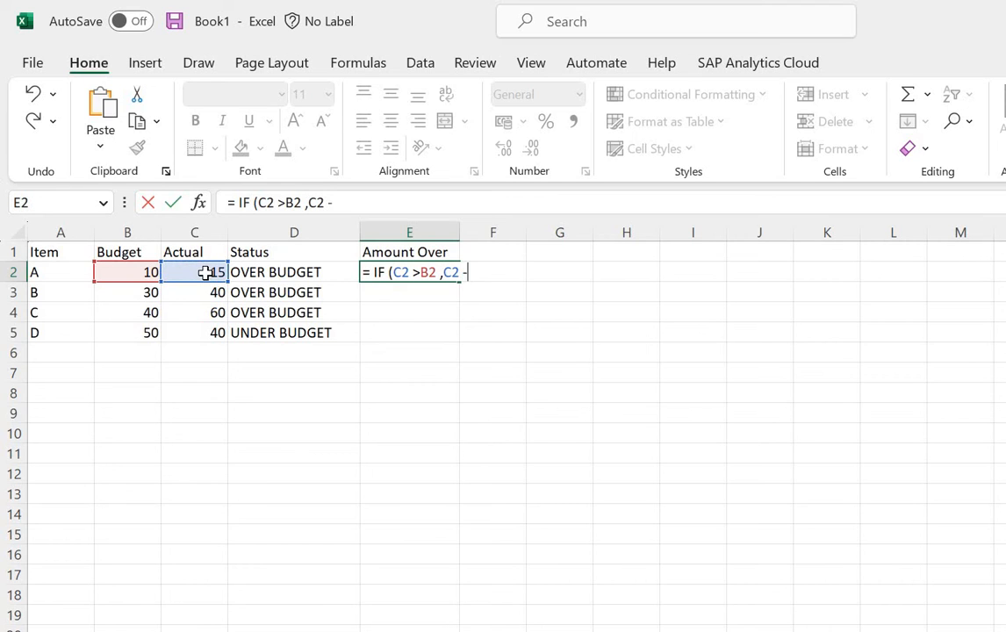
pyautogui.click(117, 274)
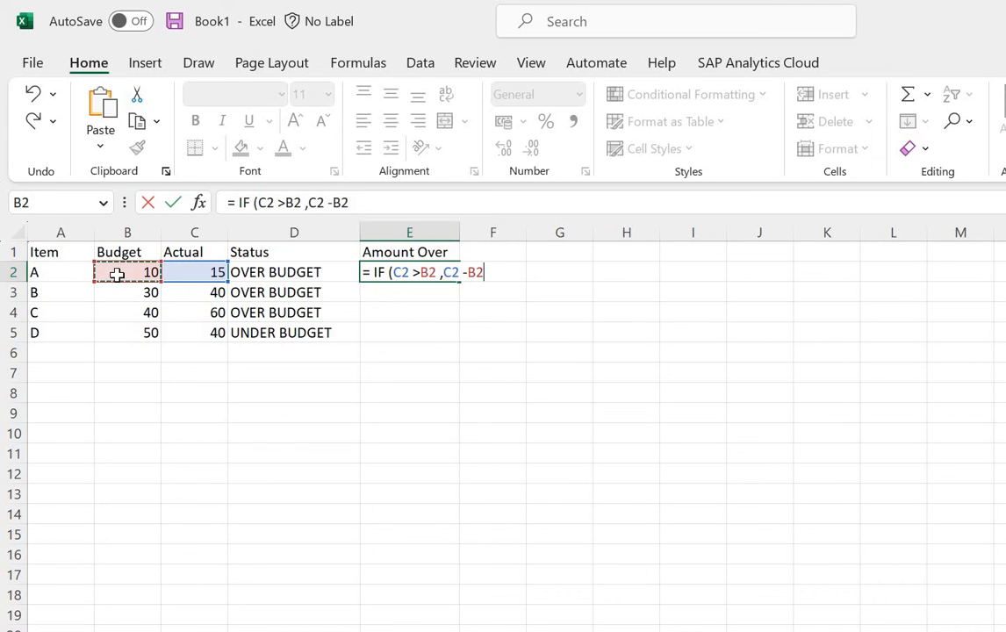
pyautogui.write(',0)')
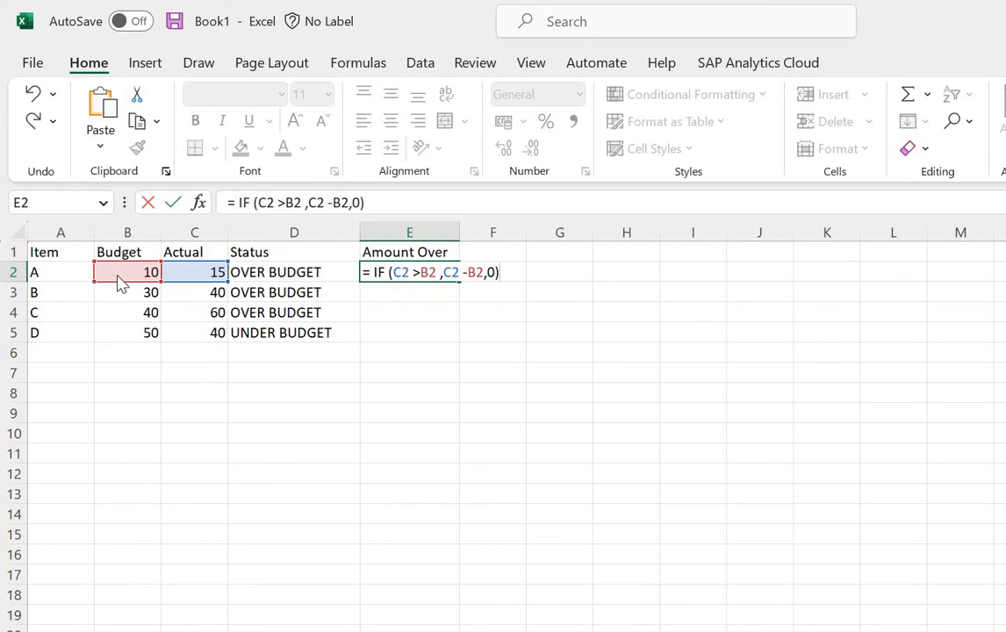
pyautogui.press('Return')
pyautogui.click(638, 440)
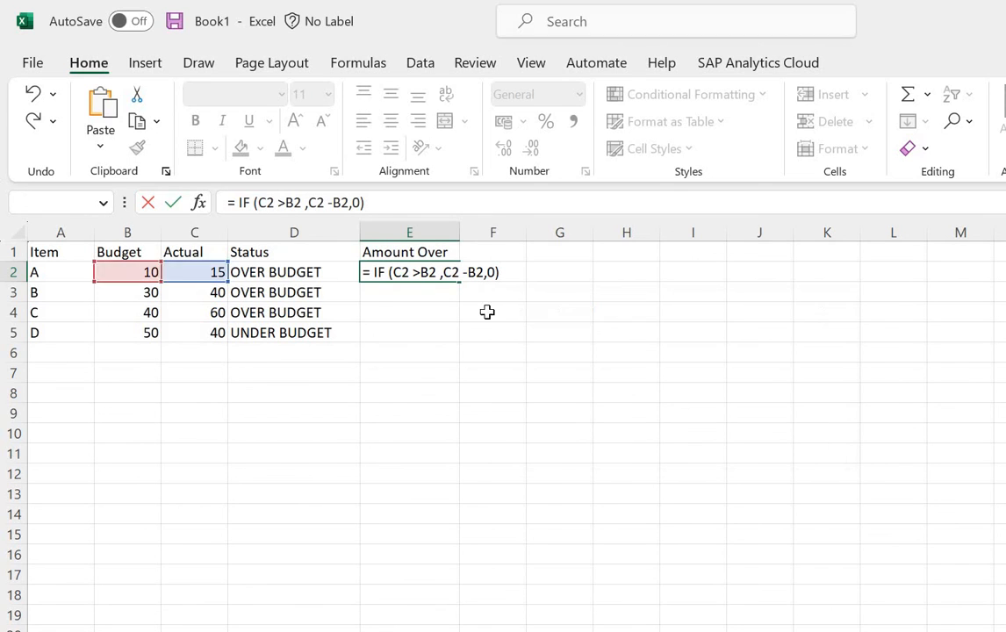
# Fill the Amount Over formula from E2 down through E5
pyautogui.click(452, 275)
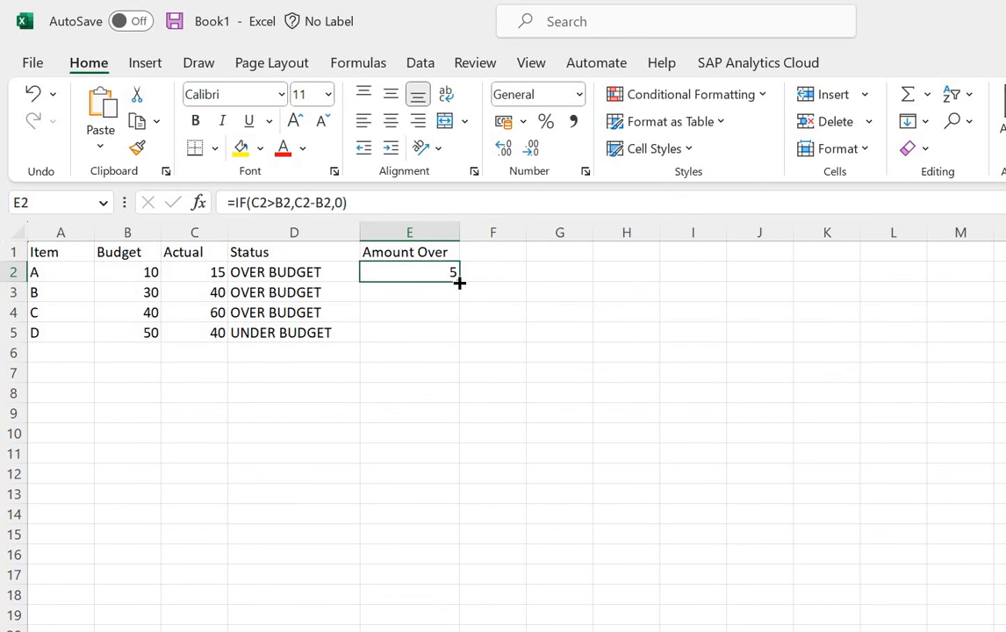
pyautogui.moveTo(459, 283); pyautogui.dragTo(461, 341)
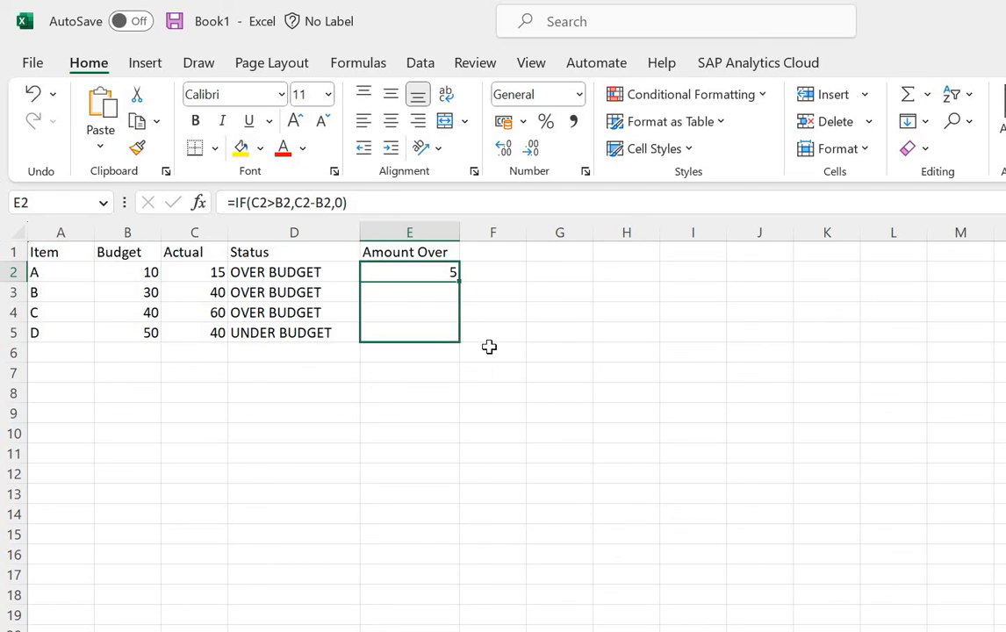
pyautogui.click(599, 377)
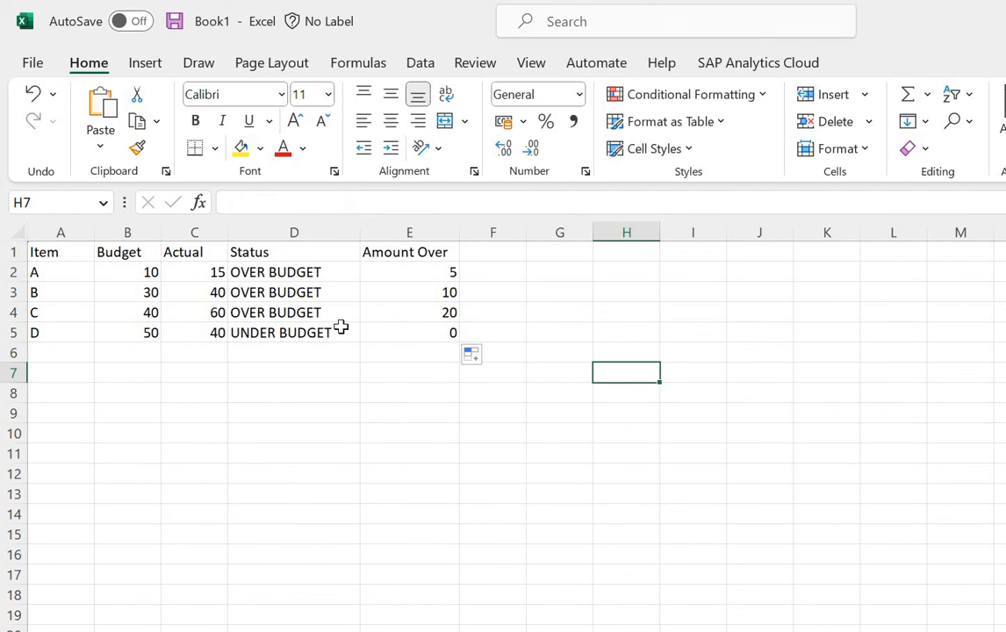
pyautogui.click(434, 333)
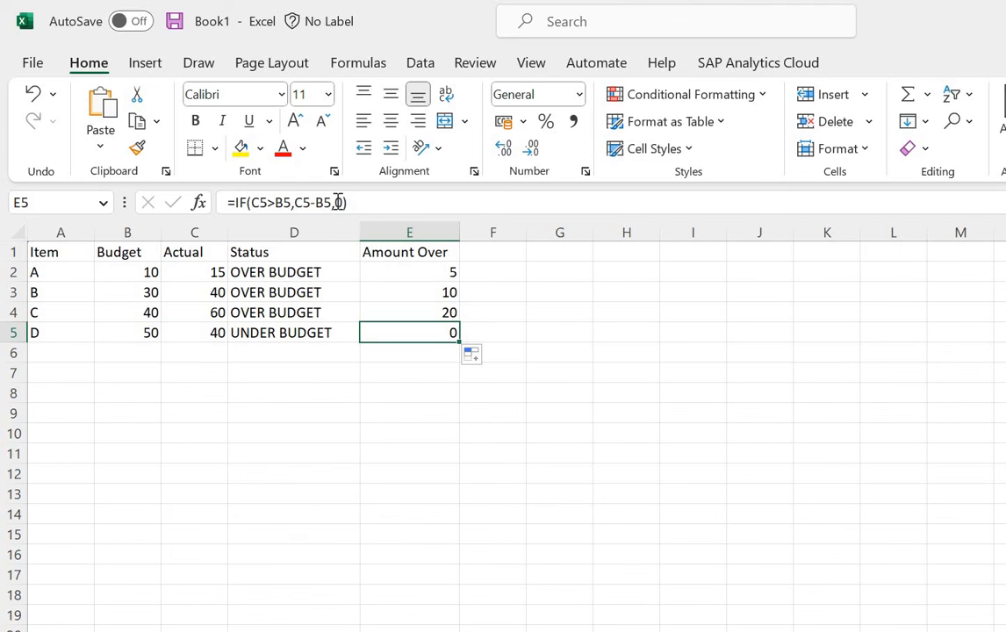
pyautogui.click(317, 379)
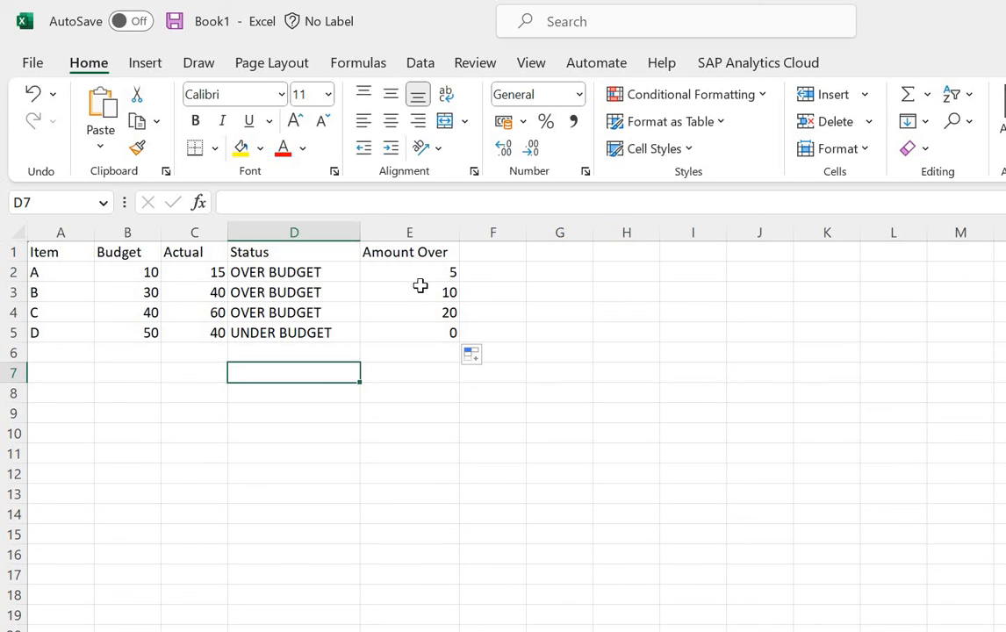
pyautogui.click(444, 273)
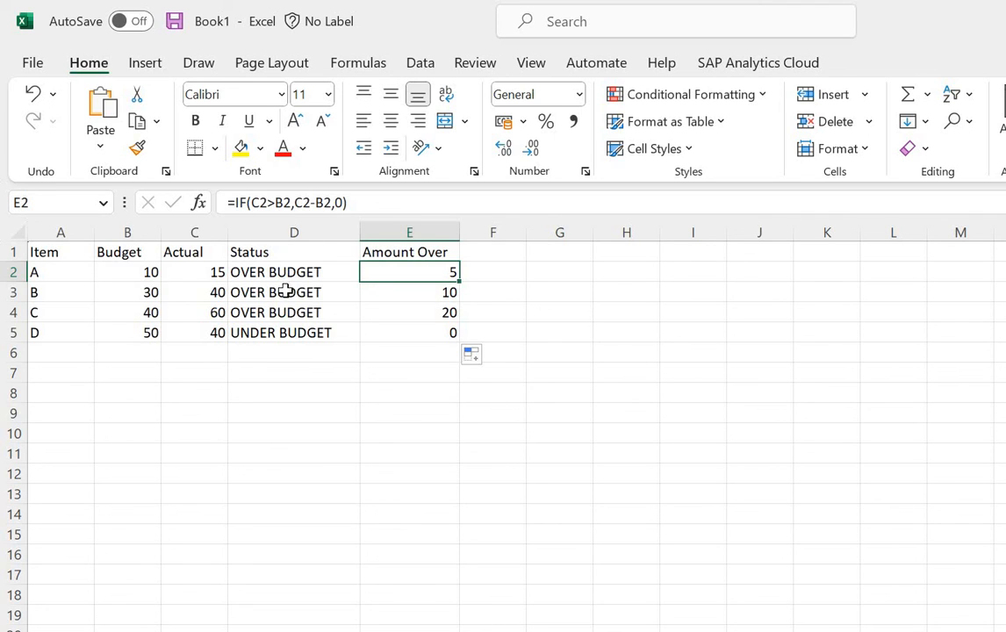
pyautogui.click(287, 411)
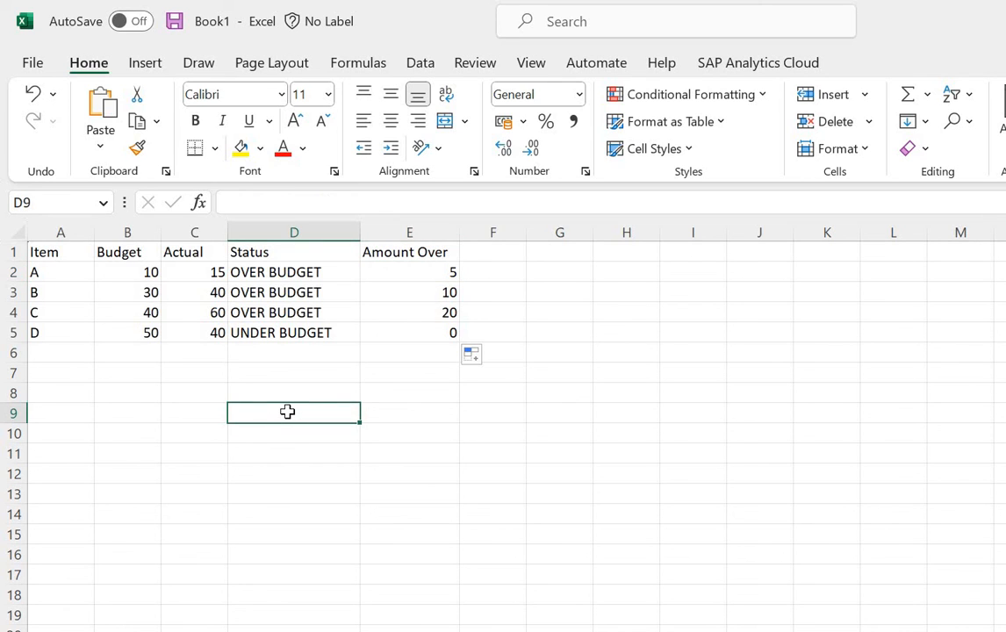